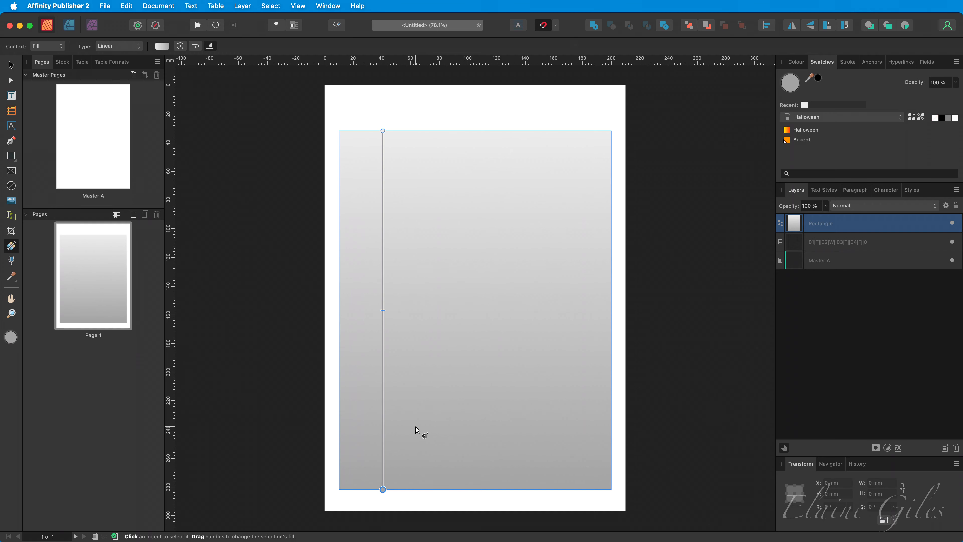
Step: Fill the large rectangle covering the table area with the Halloween gradient swatch
left_click(383, 132)
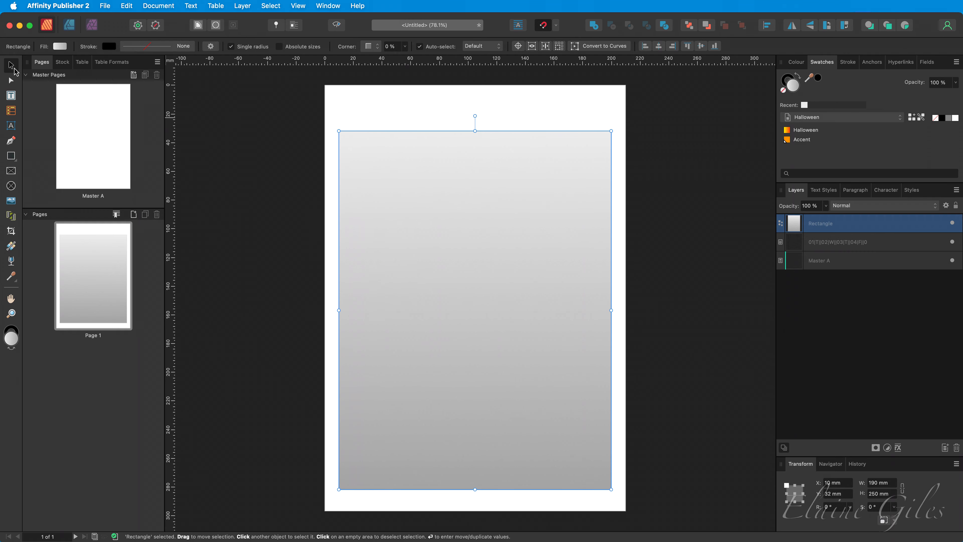
left_click(11, 65)
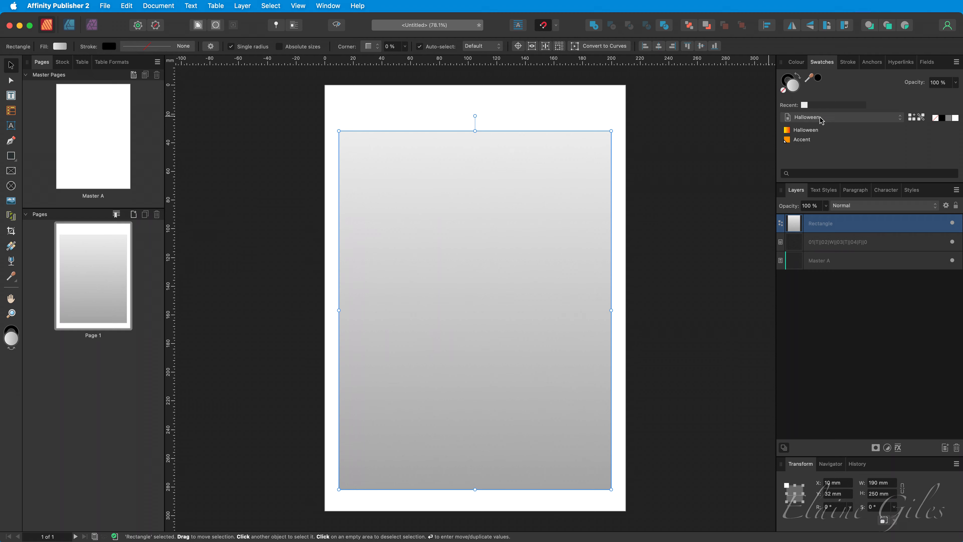
left_click(832, 133)
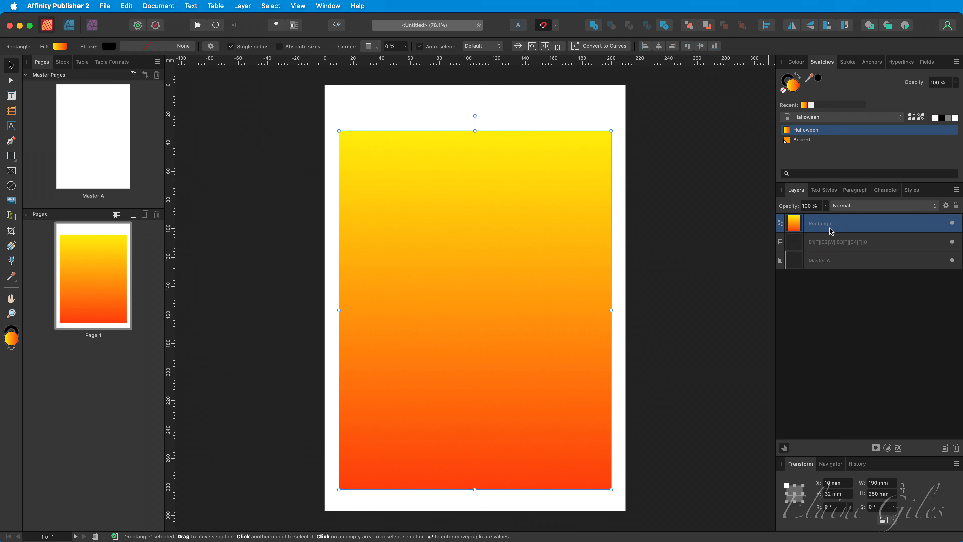
Step: Move the gradient rectangle beneath the table in the layer order and lock it
left_click_drag(831, 229, 826, 251)
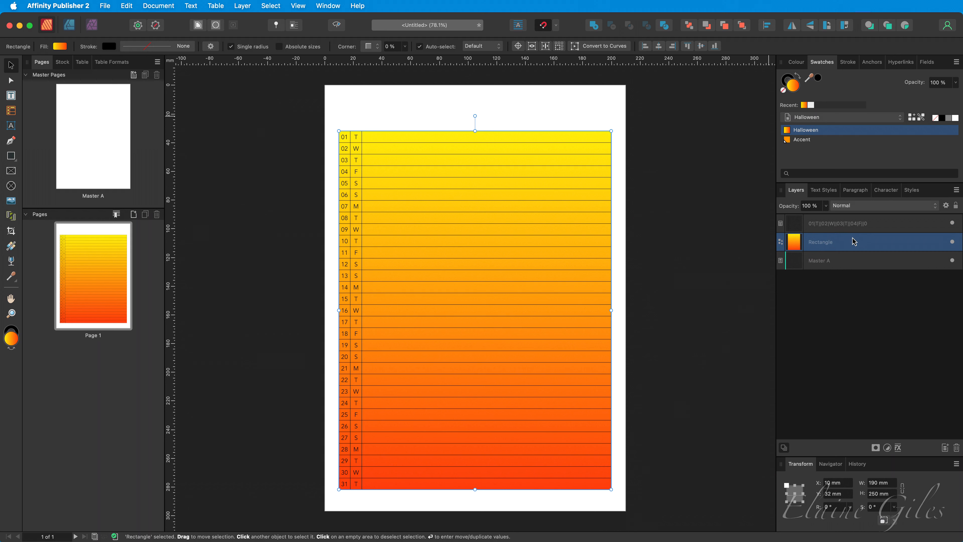
left_click(956, 207)
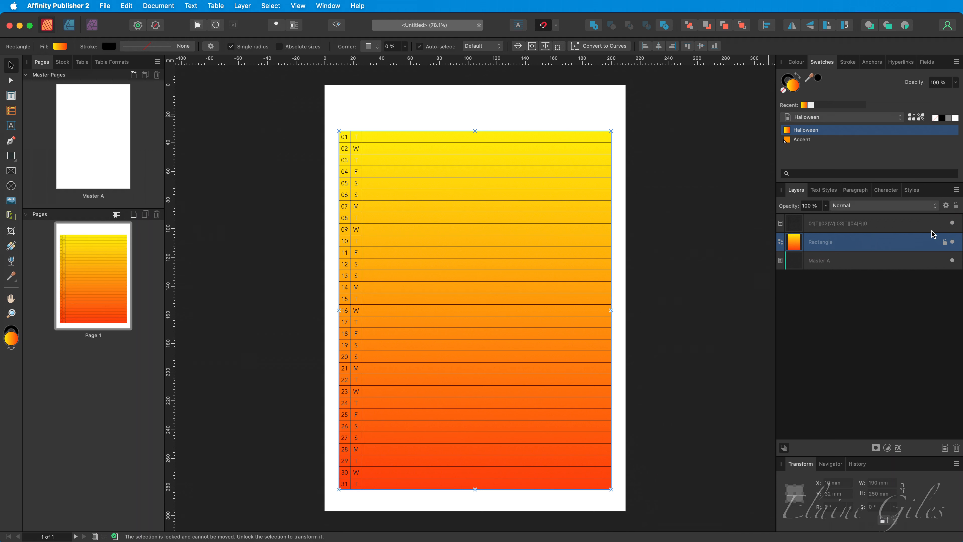
Step: Remove the stroke from all inner and outer borders of every cell in the calendar table
left_click(906, 228)
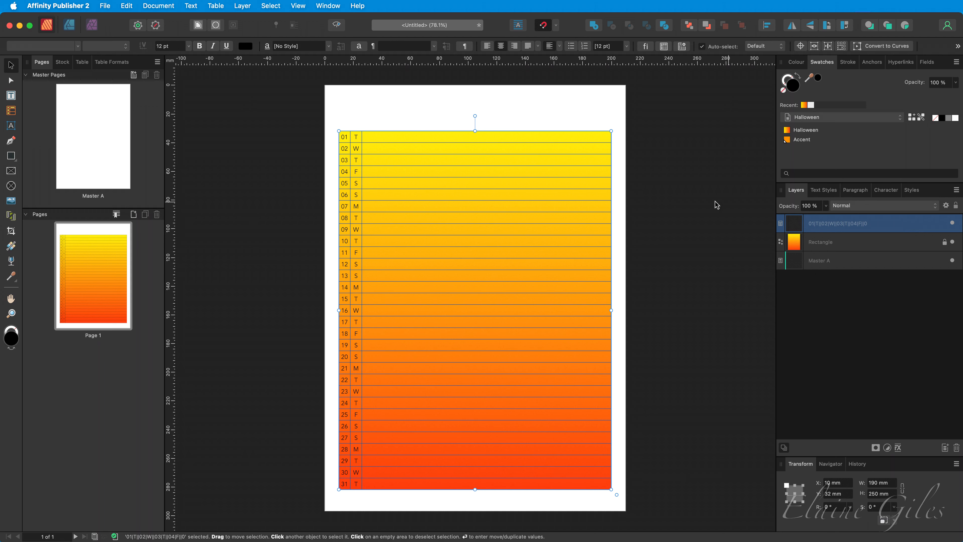
double_click(345, 138)
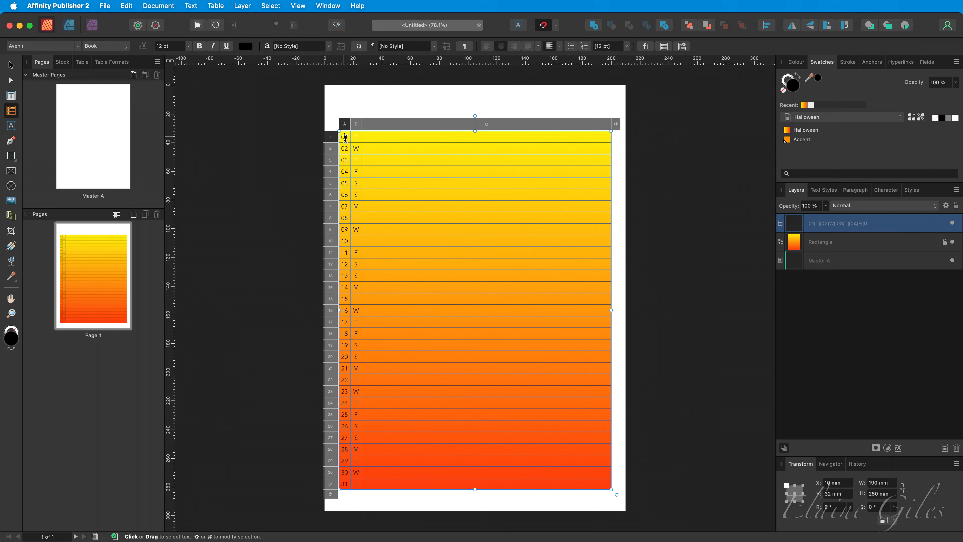
left_click_drag(346, 137, 492, 483)
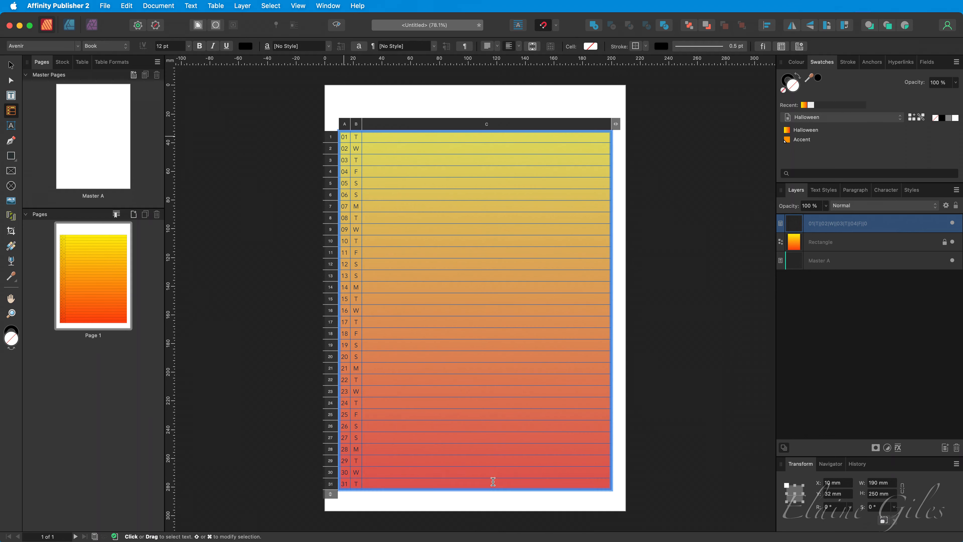
left_click(86, 65)
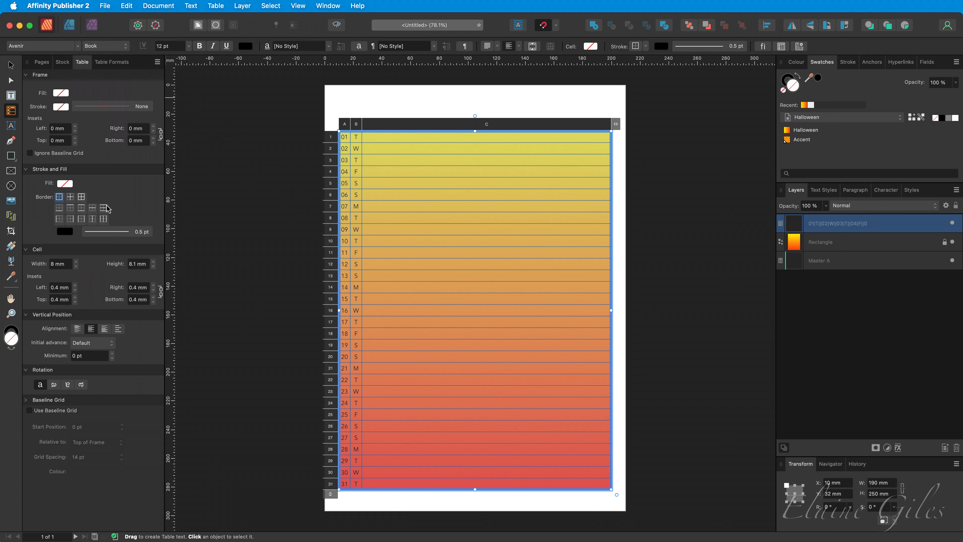
left_click(82, 199)
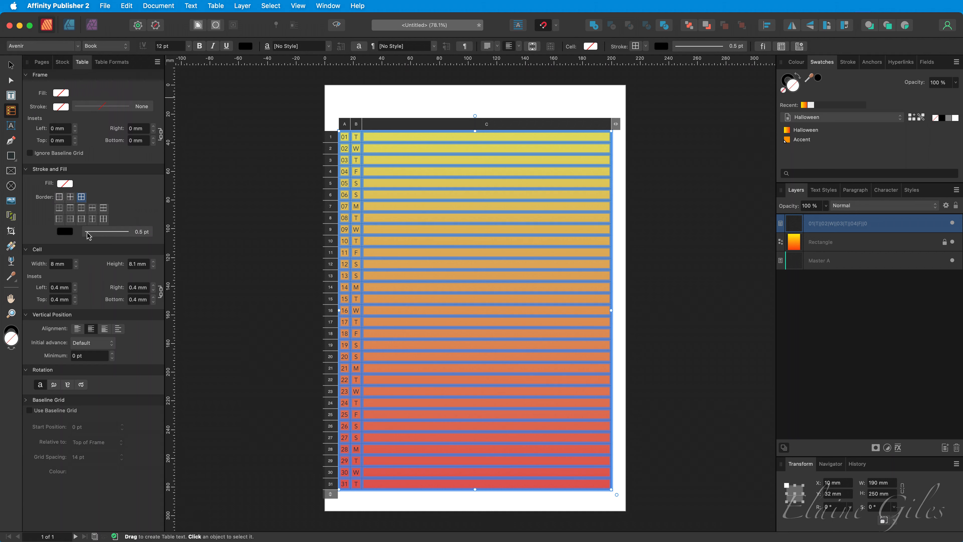
left_click(110, 236)
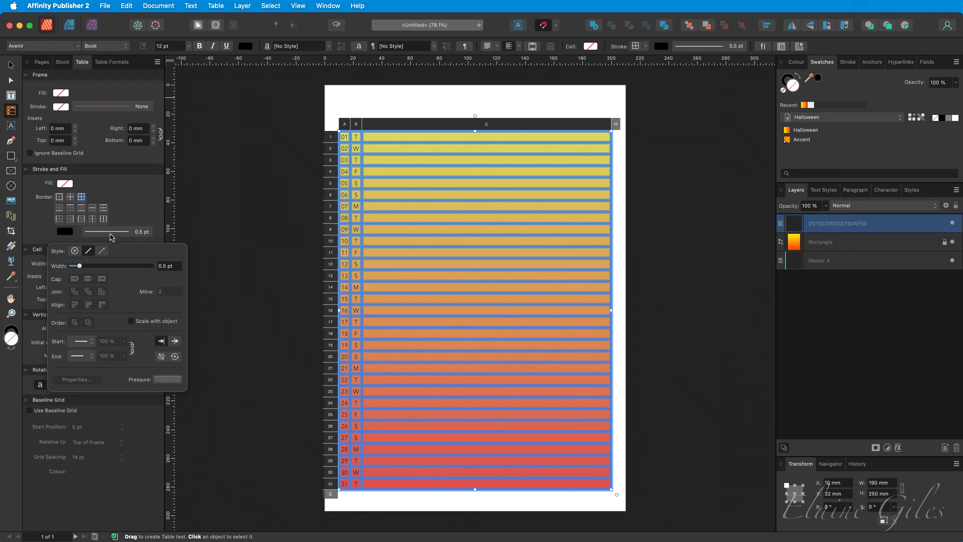
left_click(75, 251)
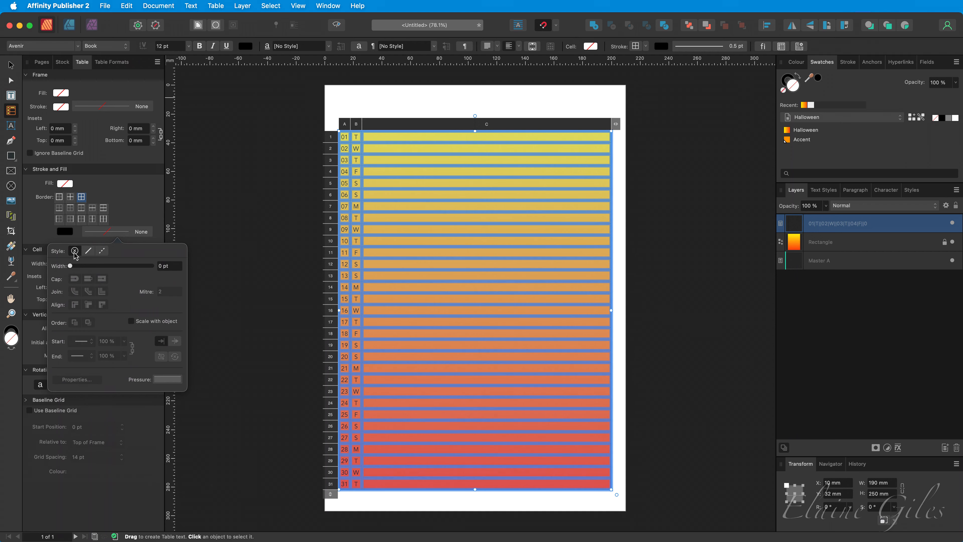
left_click(237, 253)
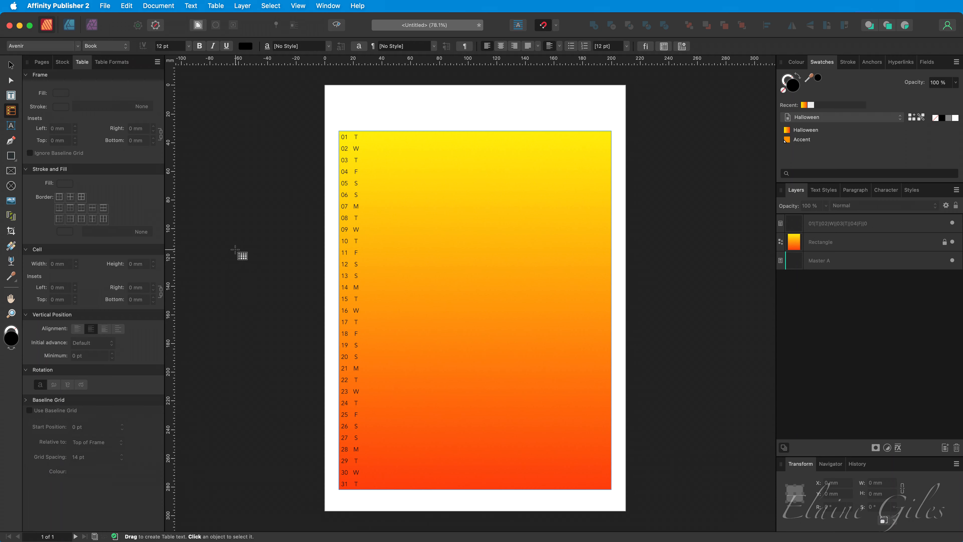
key("v")
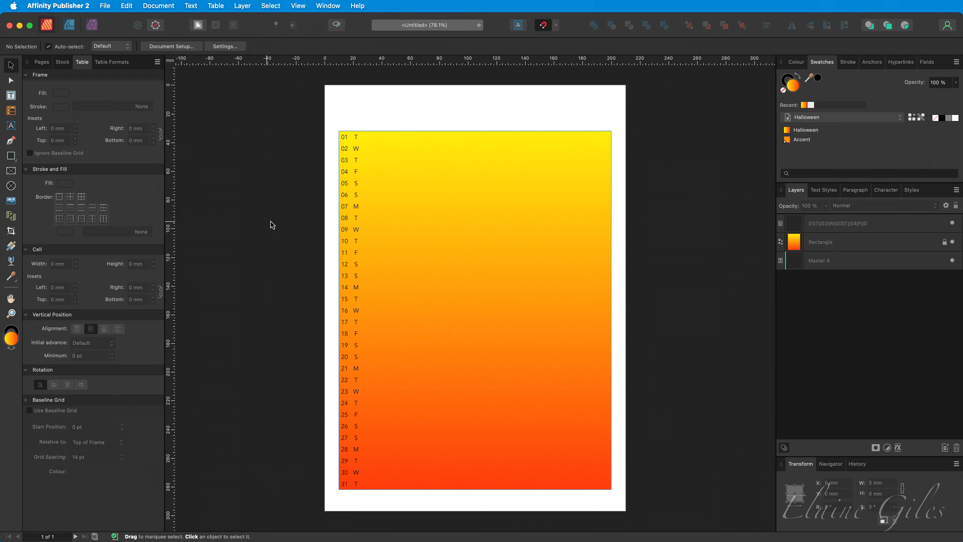
Step: Fill every even-numbered row of the table, from 02 to 30, with white
left_click(384, 205)
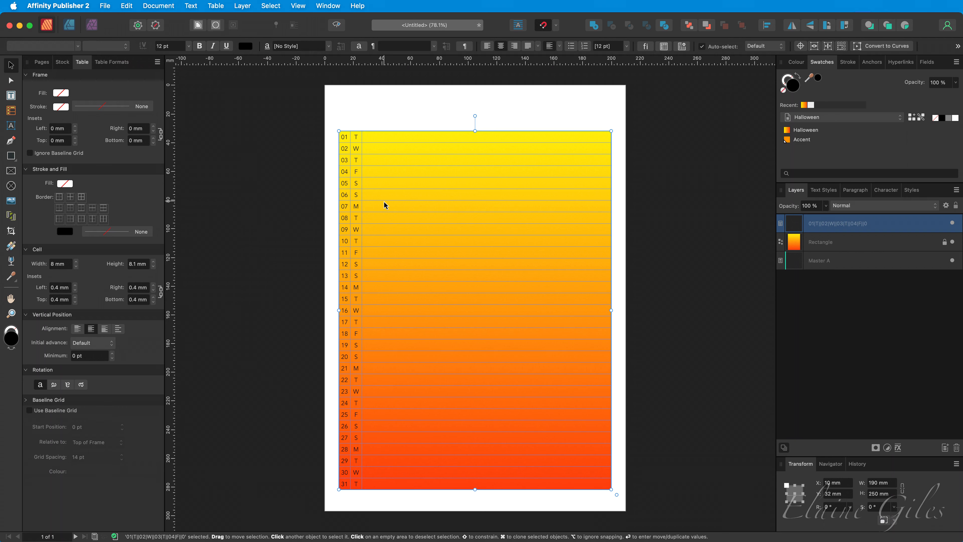
double_click(375, 149)
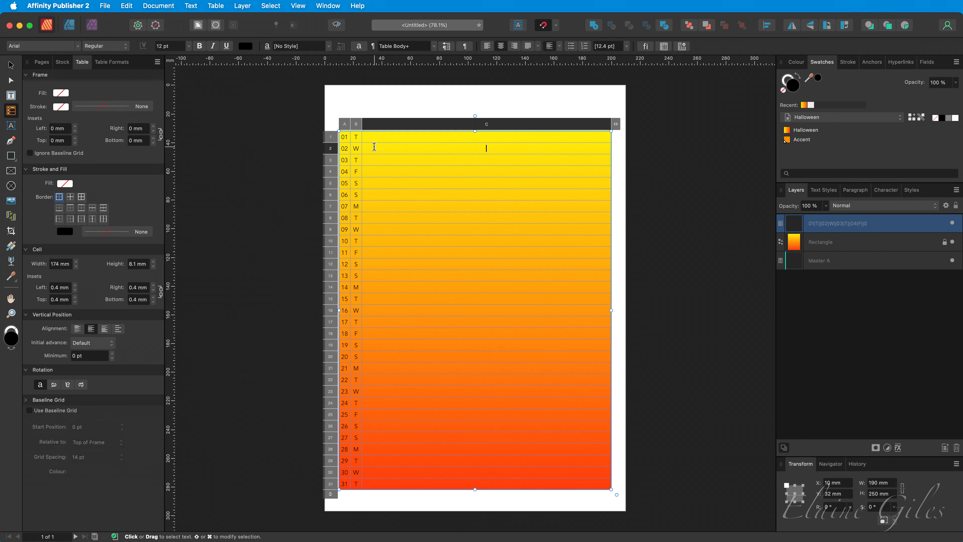
left_click(330, 152)
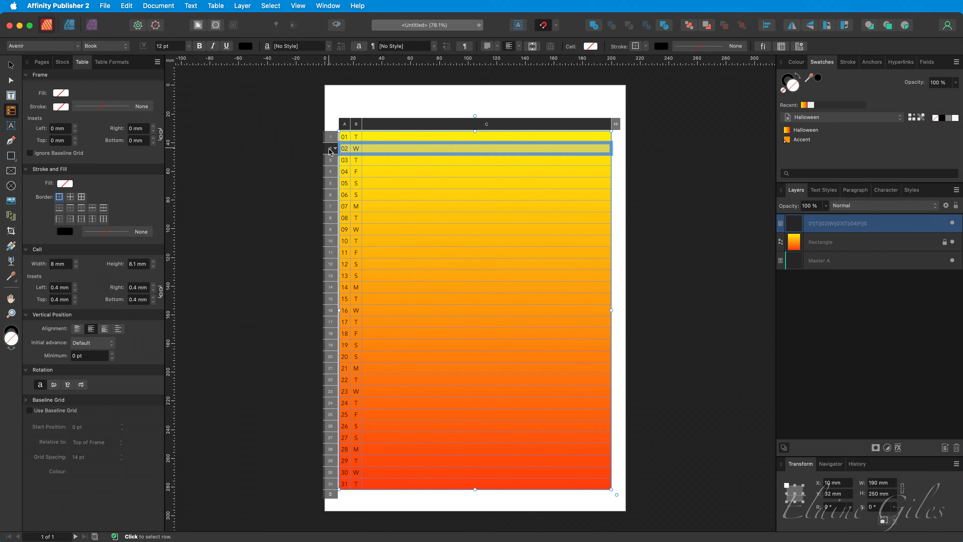
left_click(330, 173, "super")
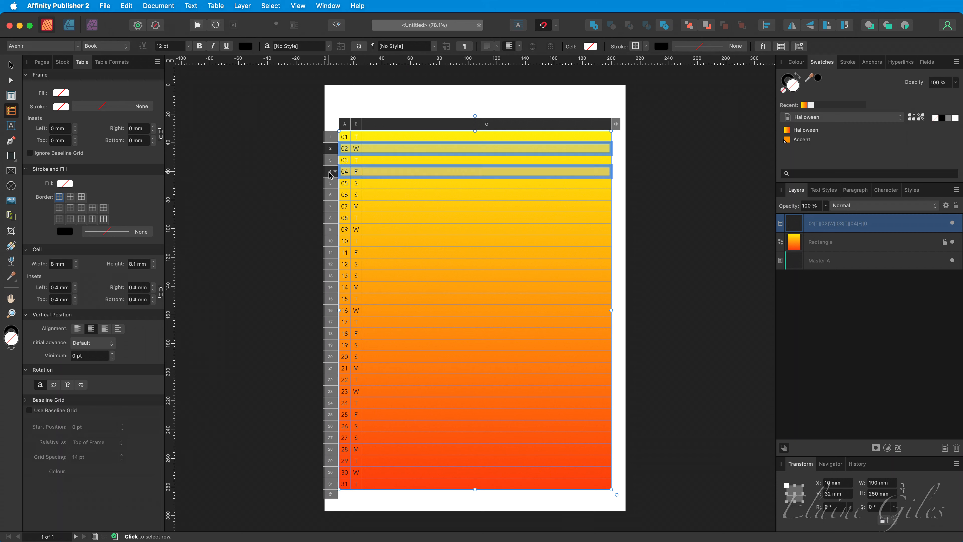
left_click(330, 195, "super")
left_click(330, 218, "super")
left_click(330, 242, "super")
left_click(330, 264, "super")
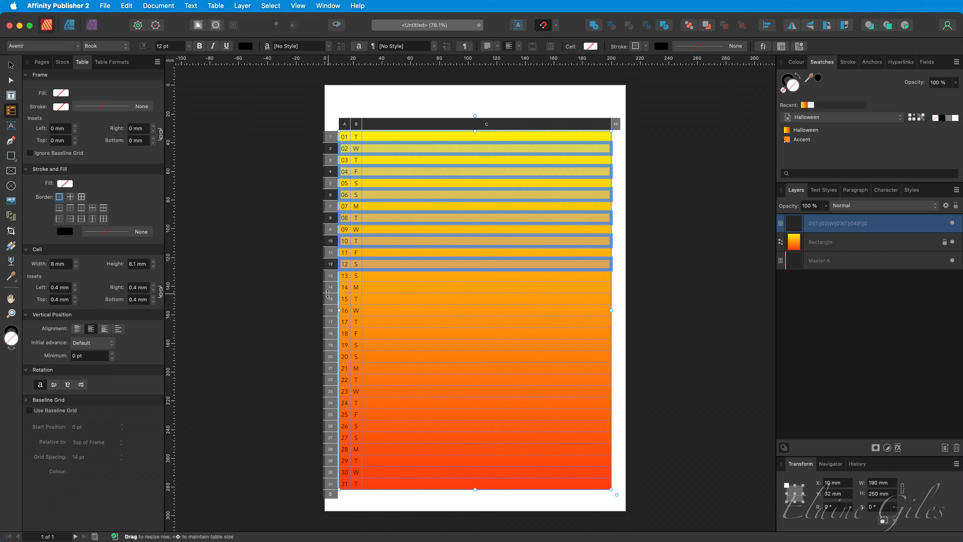
left_click(330, 287, "super")
left_click(330, 310, "super")
left_click(330, 334, "super")
left_click(329, 357, "super")
left_click(330, 380, "super")
left_click(329, 403, "super")
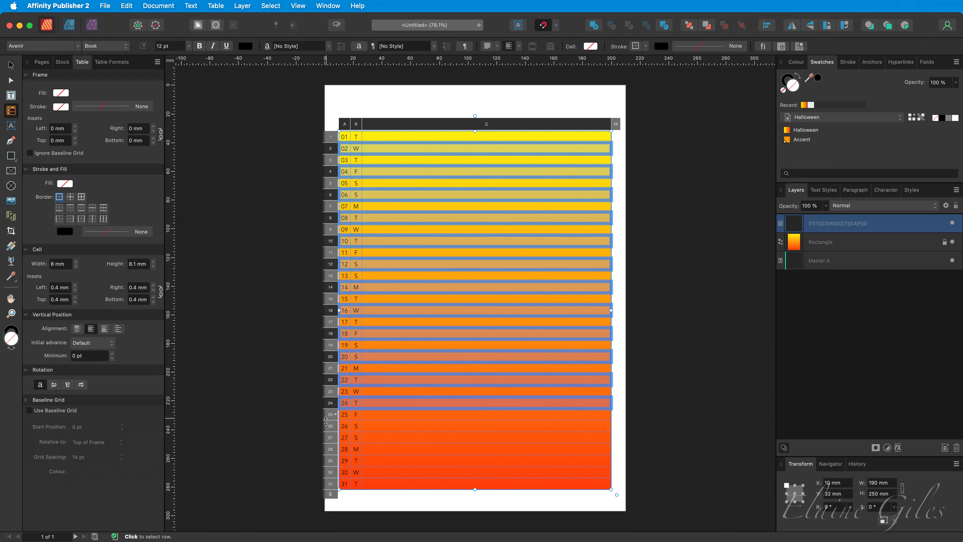
left_click(330, 426, "super")
left_click(330, 449, "super")
left_click(330, 472, "super")
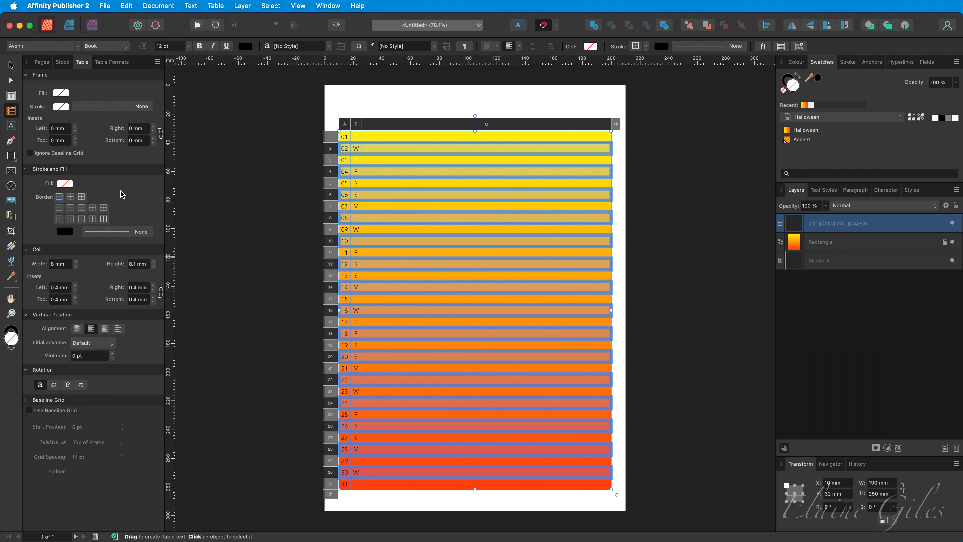
left_click(65, 183)
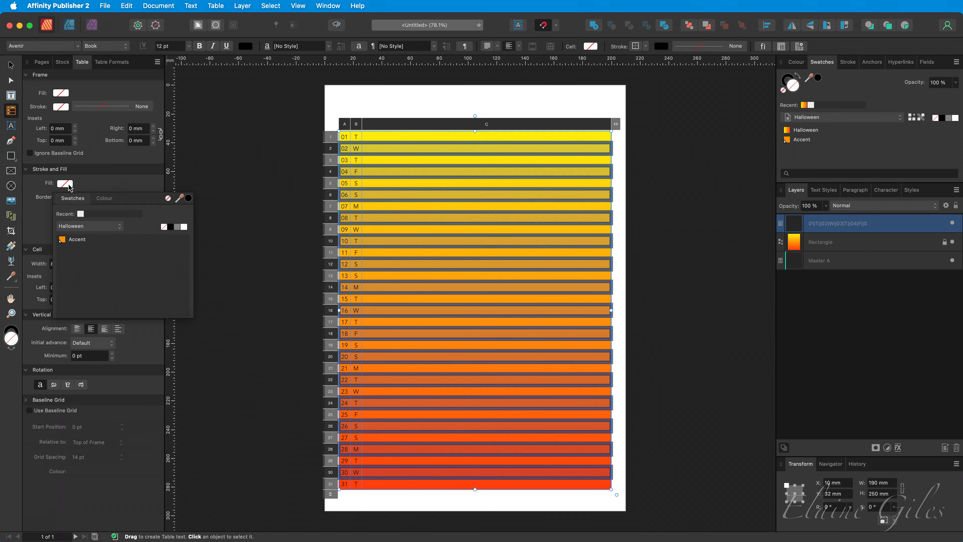
left_click(184, 227)
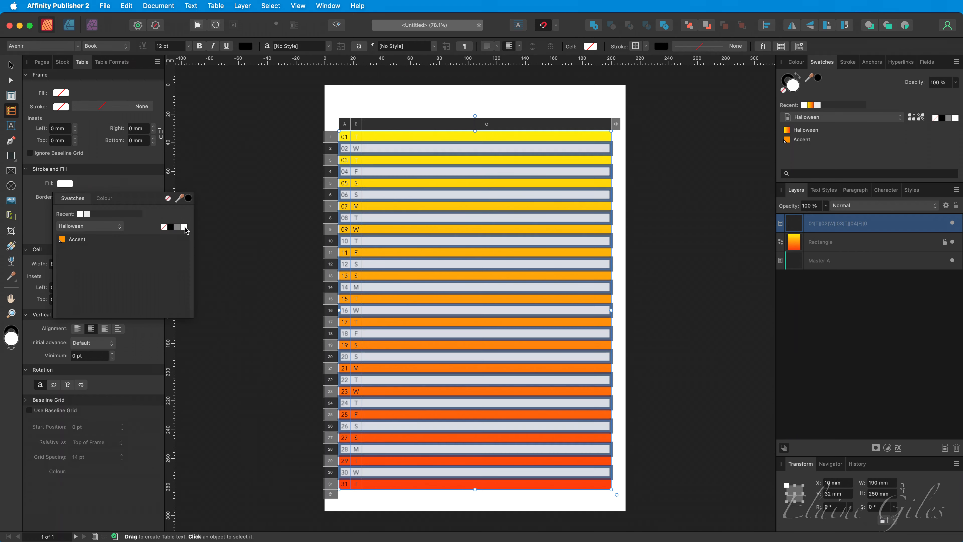
left_click(287, 243)
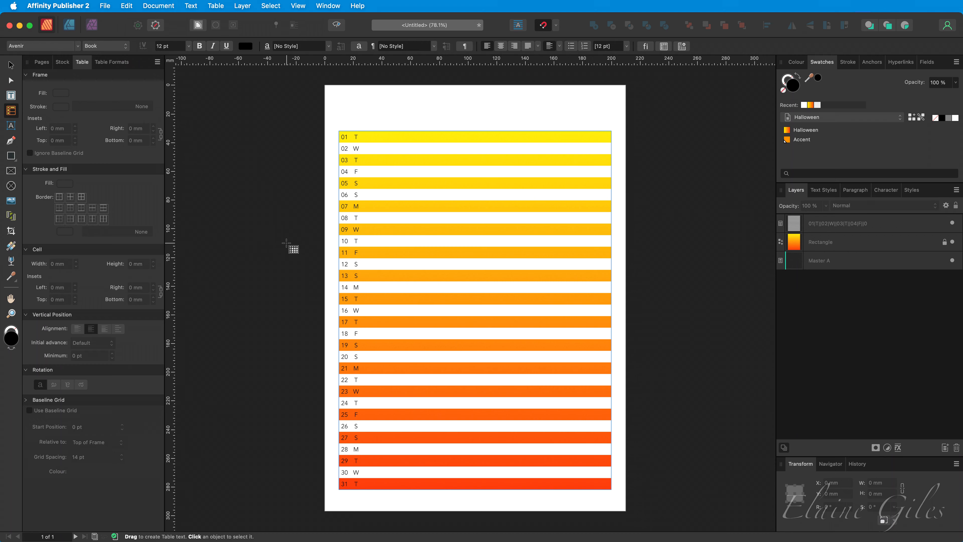
key("v")
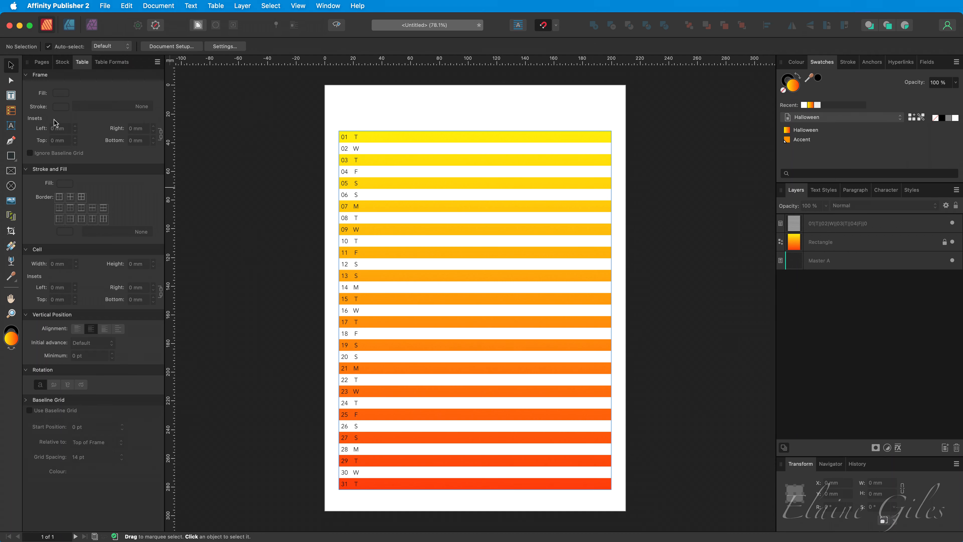
Step: Add the artistic text title "Monthly Log" above the table at about 42 pt, near its left edge
left_click(11, 126)
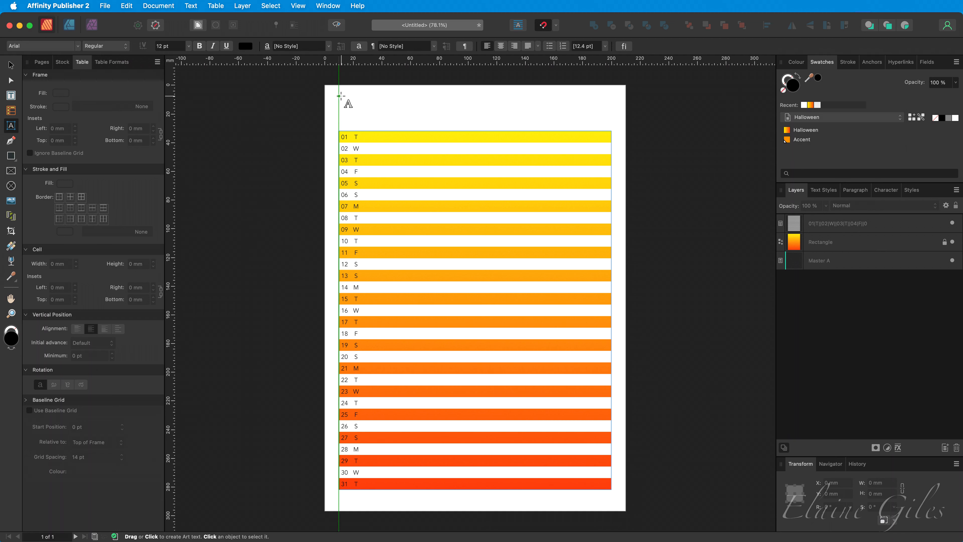
left_click_drag(338, 89, 388, 111)
type("M")
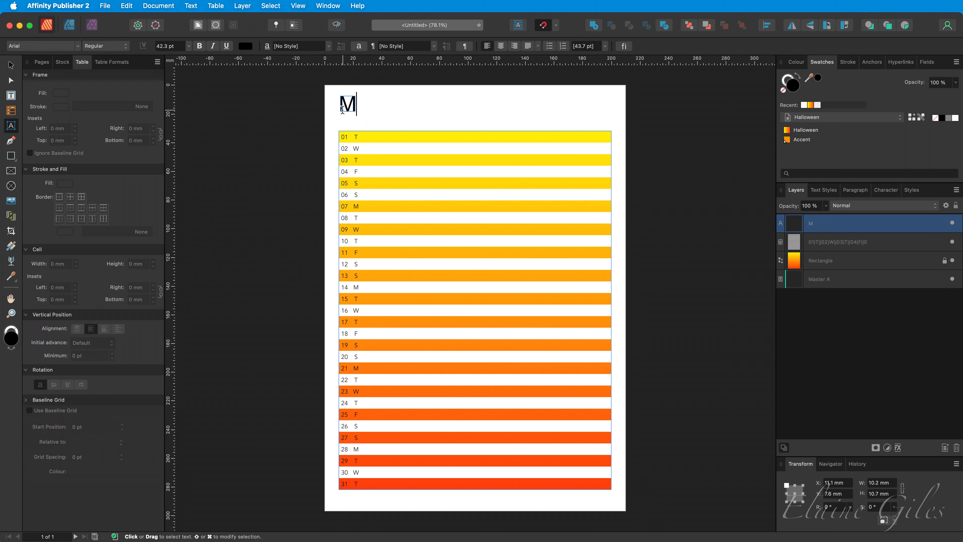
type("onthly Log")
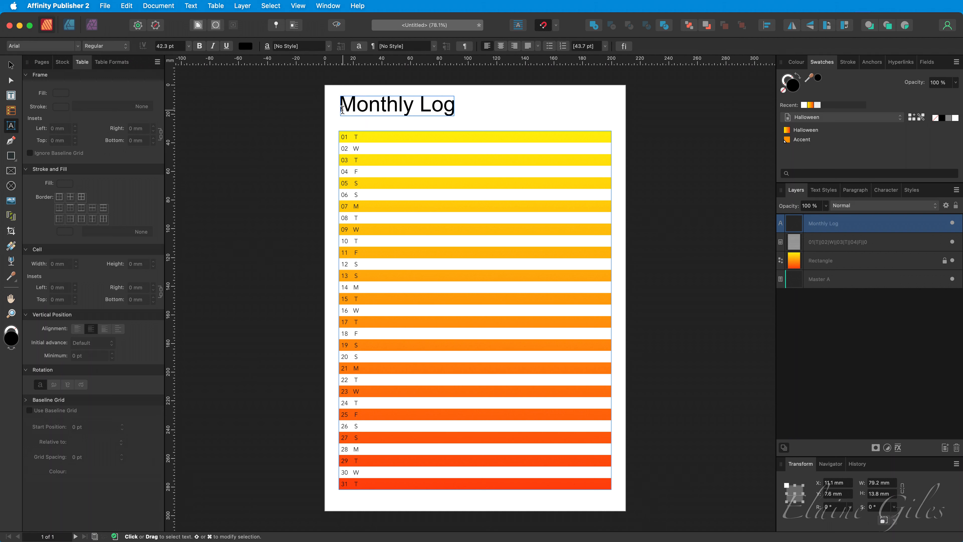
Step: Change the font of the whole "Monthly Log" title to October Twilight
key("super+a")
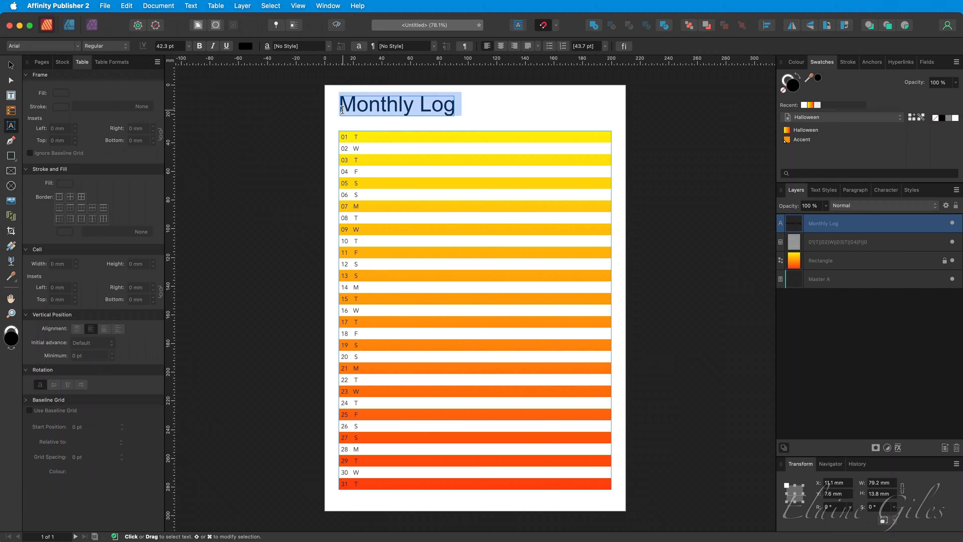
left_click(78, 46)
type("octo")
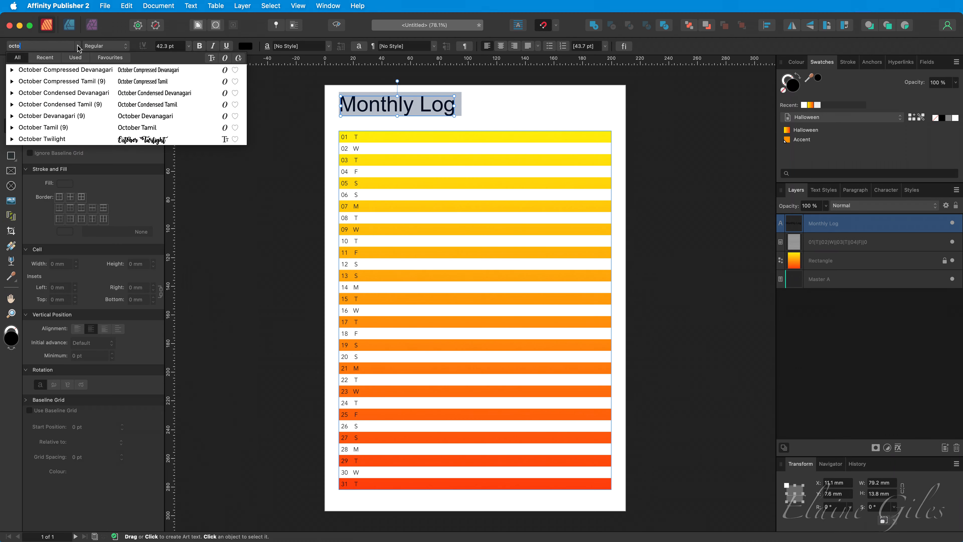
key("Down")
key("Down")
key("Down")
key("Down")
key("Down")
key("Down")
key("Down")
key("Return")
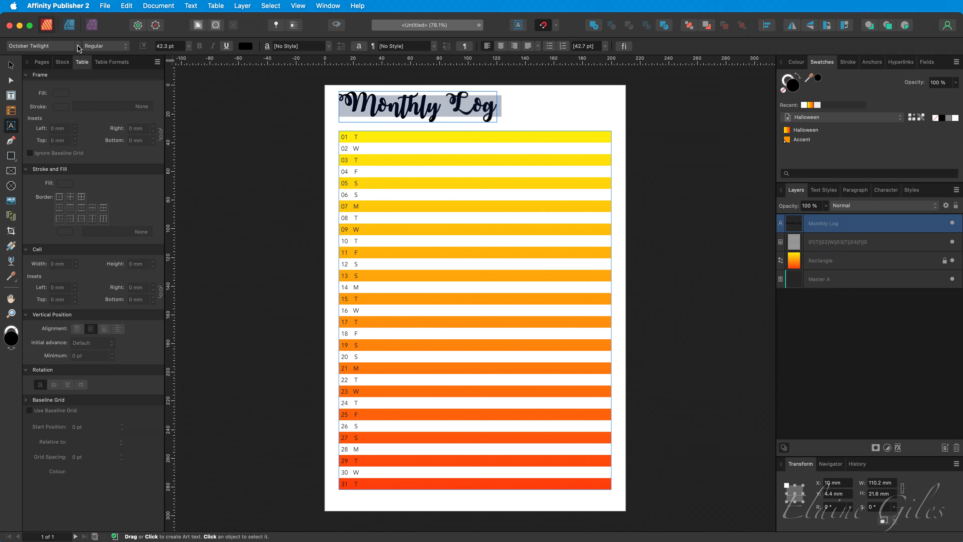
Step: Set the title's size to 40 pt and move it slightly down toward the table
left_click(167, 45)
type("40")
key("Return")
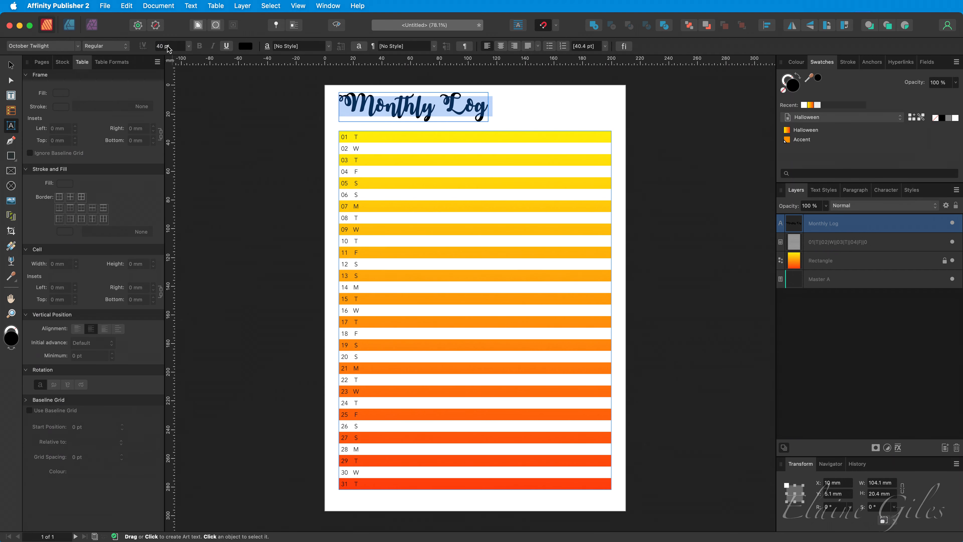
left_click(10, 68)
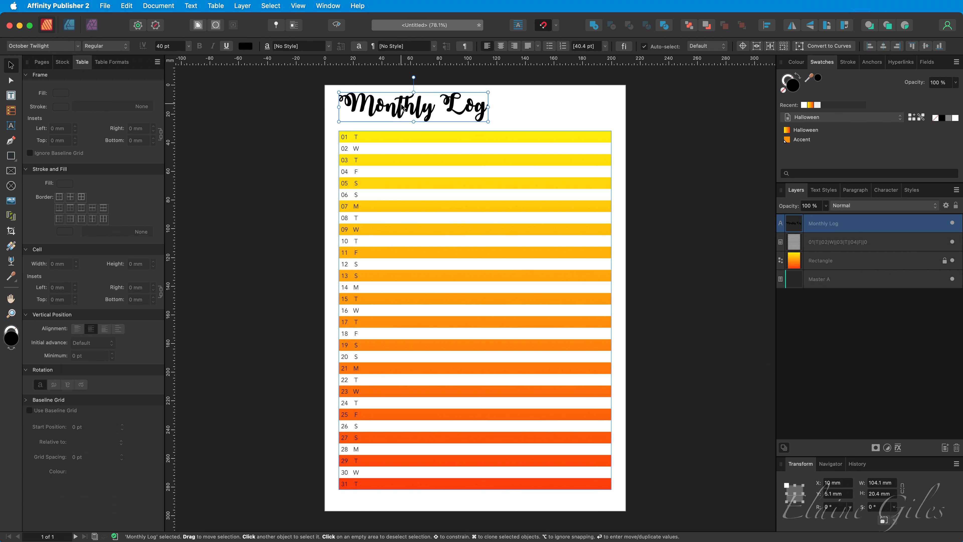
left_click_drag(403, 110, 403, 110)
left_click(295, 130)
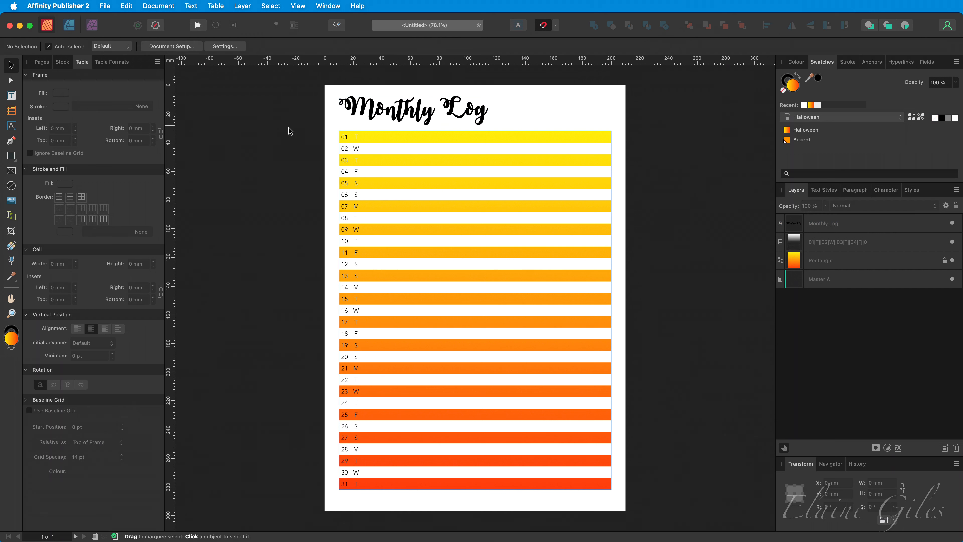
Step: Add a full-width banner 12 mm high in the Accent colour along the page's top edge, behind the Monthly Log title
left_click(12, 156)
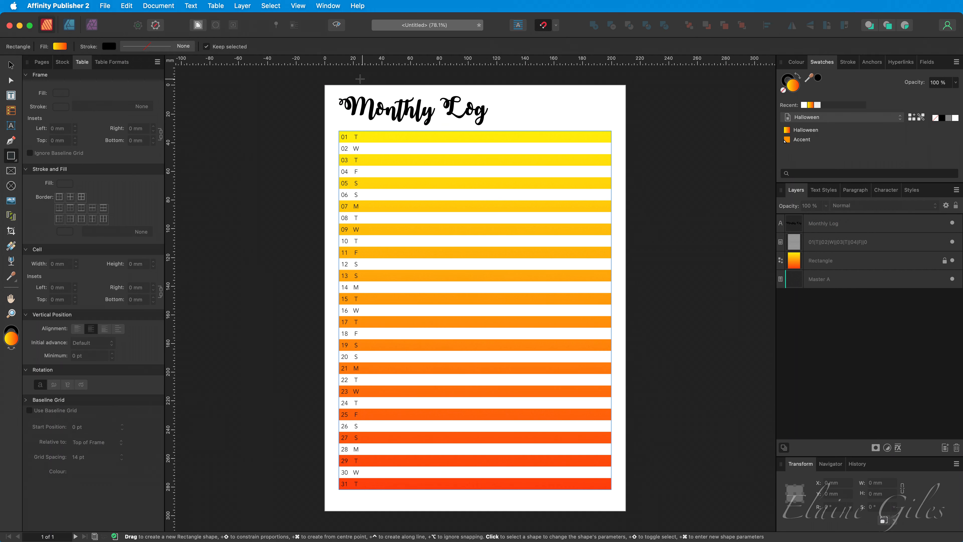
left_click_drag(325, 85, 624, 101)
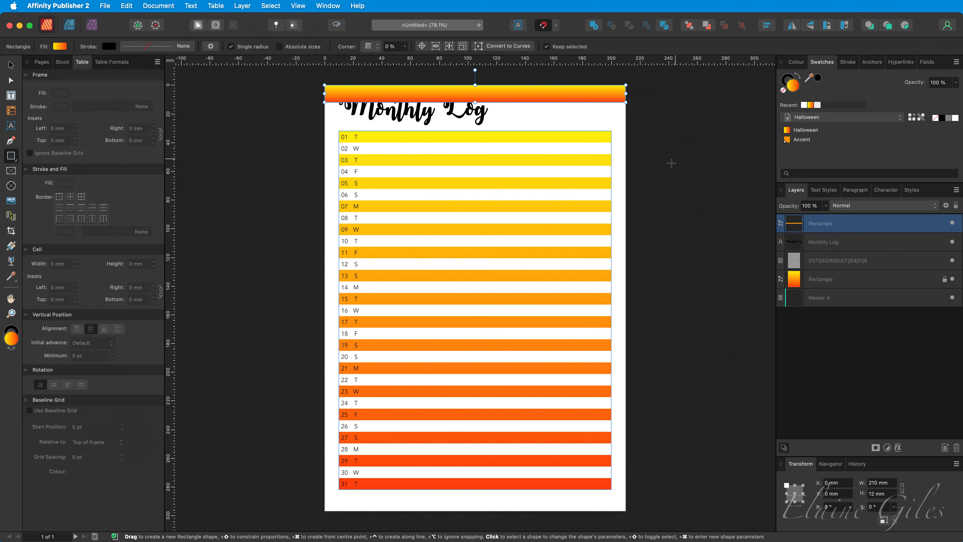
left_click_drag(820, 224, 812, 253)
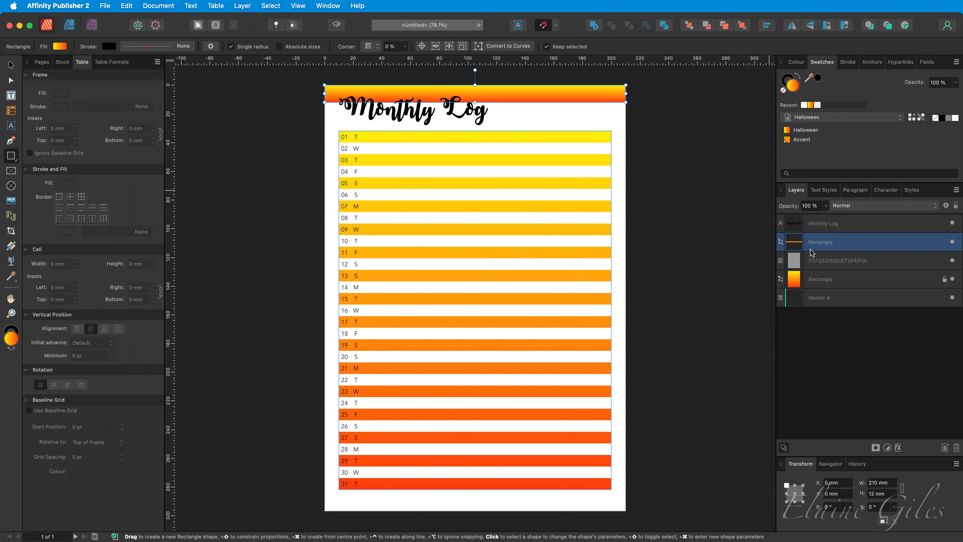
left_click(798, 141)
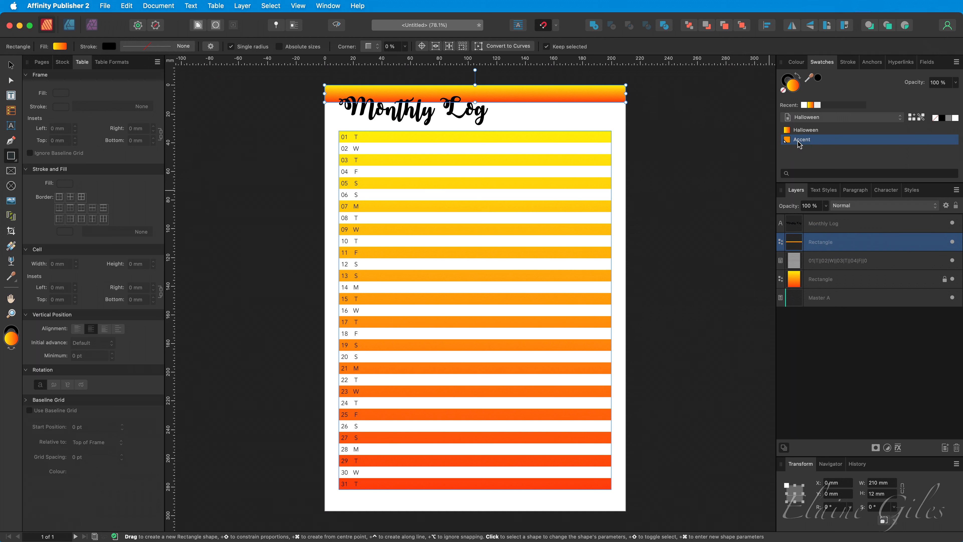
left_click(693, 143)
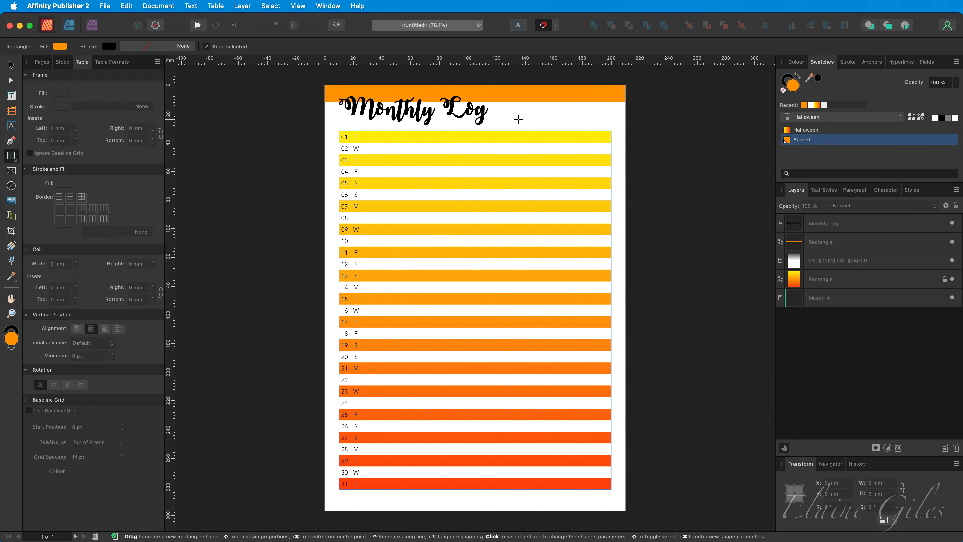
Step: Place the grinning jack-o'-lantern from a Pixabay vector search for "halloween" at the table's upper-right corner, about 40 × 38 mm
left_click(64, 63)
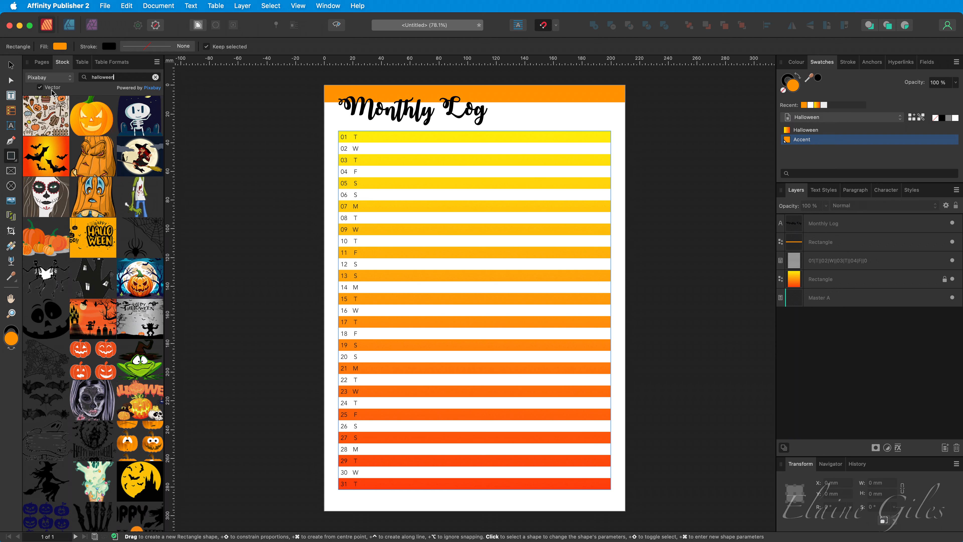
left_click_drag(96, 120, 504, 163)
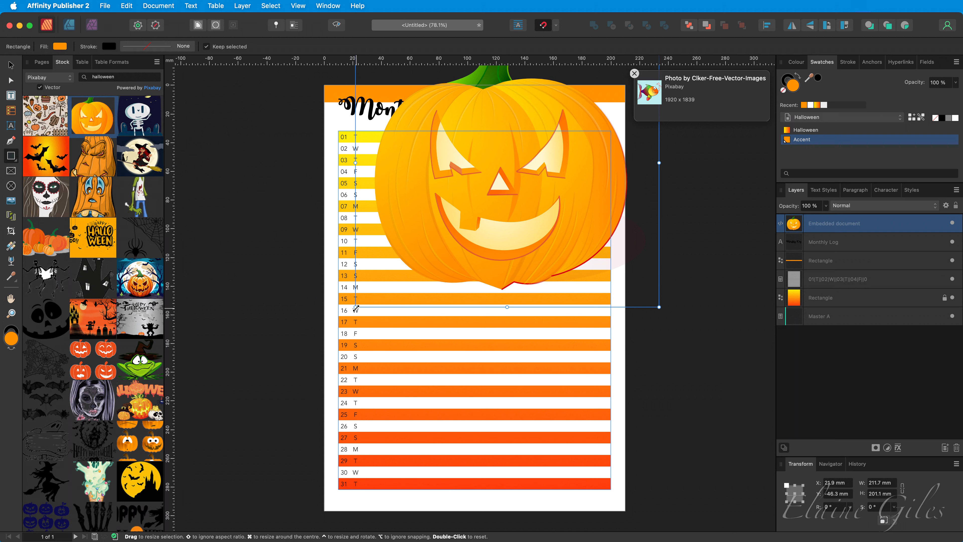
left_click_drag(356, 307, 591, 122)
key("v")
left_click_drag(599, 78, 576, 131)
Step: Place the sitting black cat stock image in the table's lower-right corner at about 38 × 25 mm
scroll(97, 285, "down", 10)
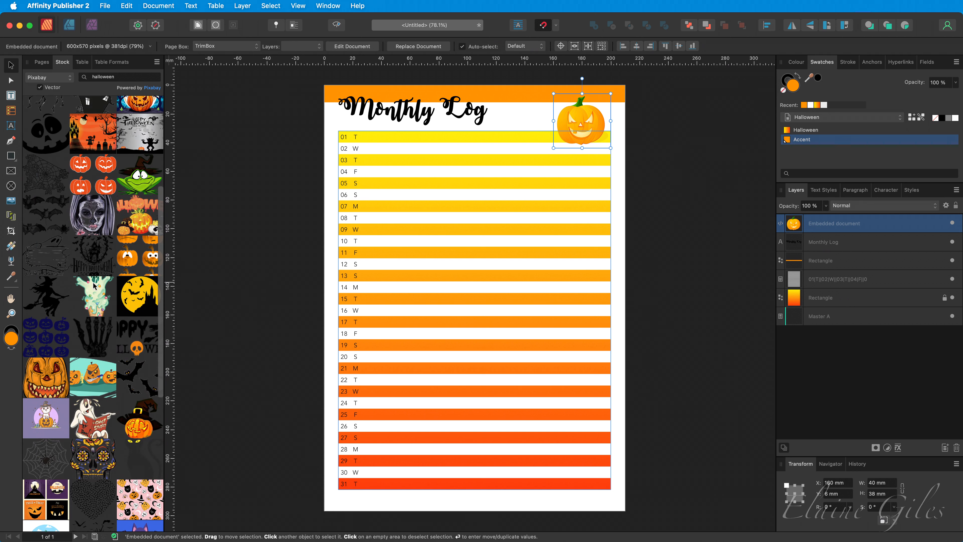
scroll(94, 285, "down", 4)
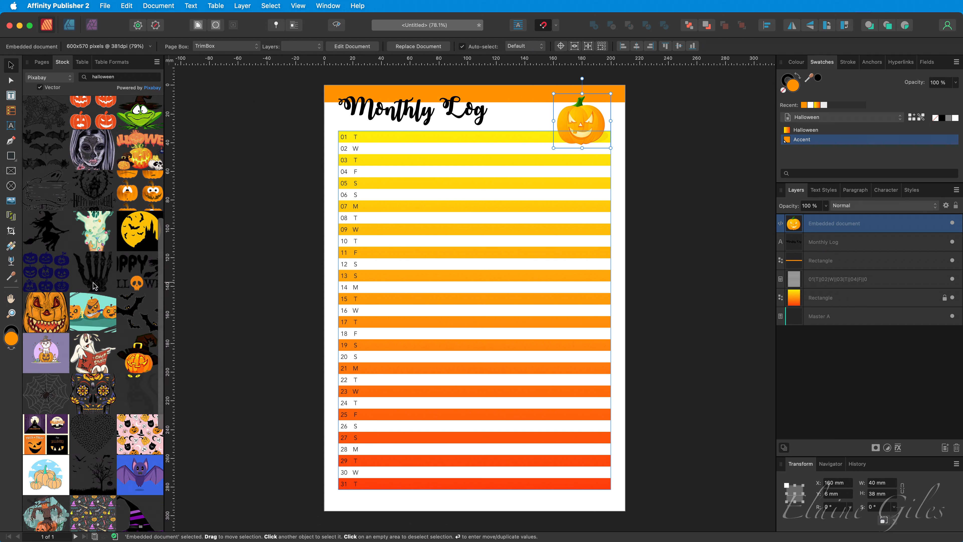
scroll(94, 286, "down", 7)
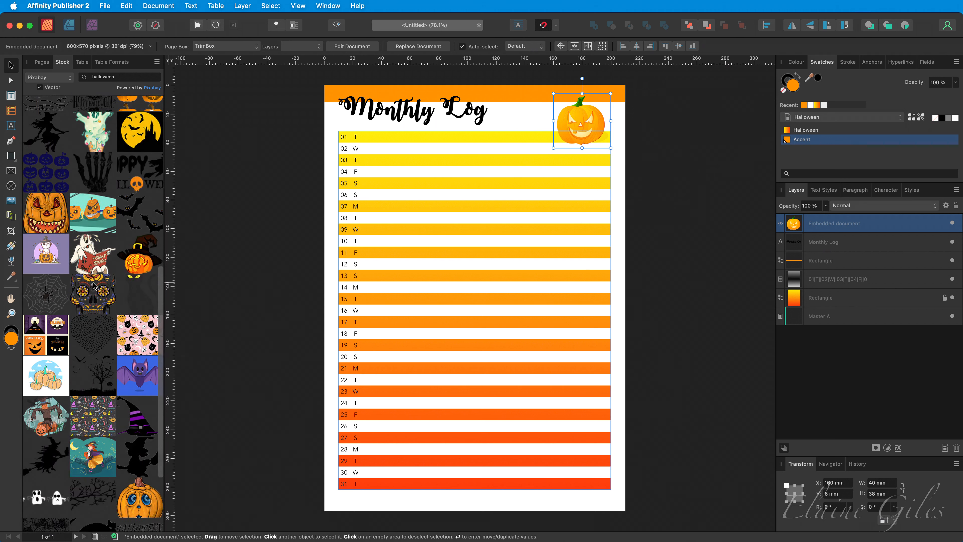
scroll(94, 285, "down", 1)
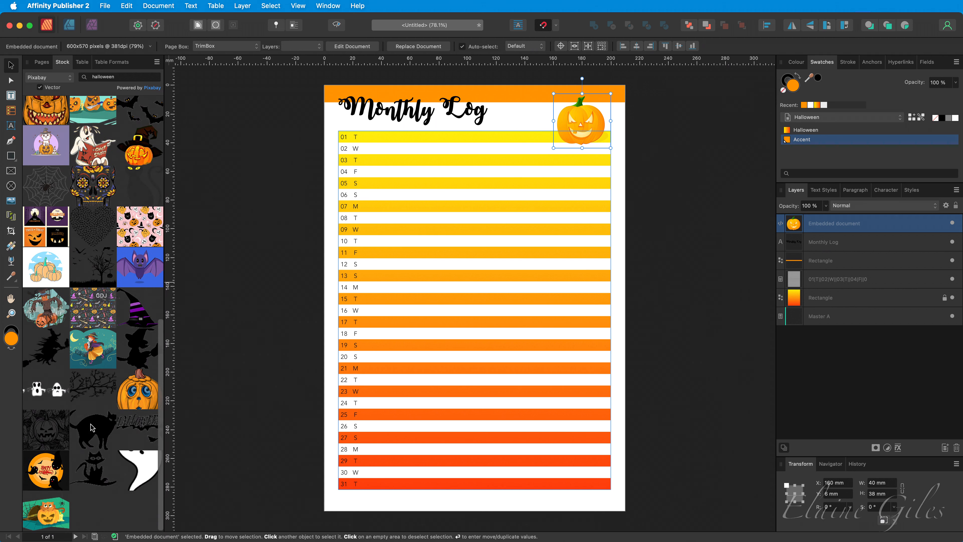
left_click_drag(93, 470, 518, 395)
left_click_drag(447, 381, 557, 453)
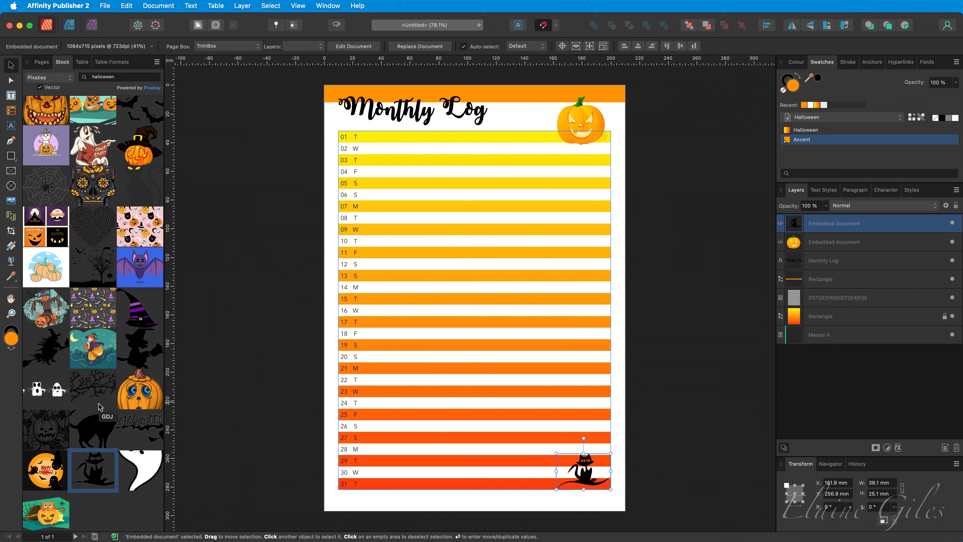
Step: Search the stock images for "cobweb" and place the corner web mid-page, scaled to about 129 × 167 mm
left_click(129, 77)
type("cobweb")
key("Return")
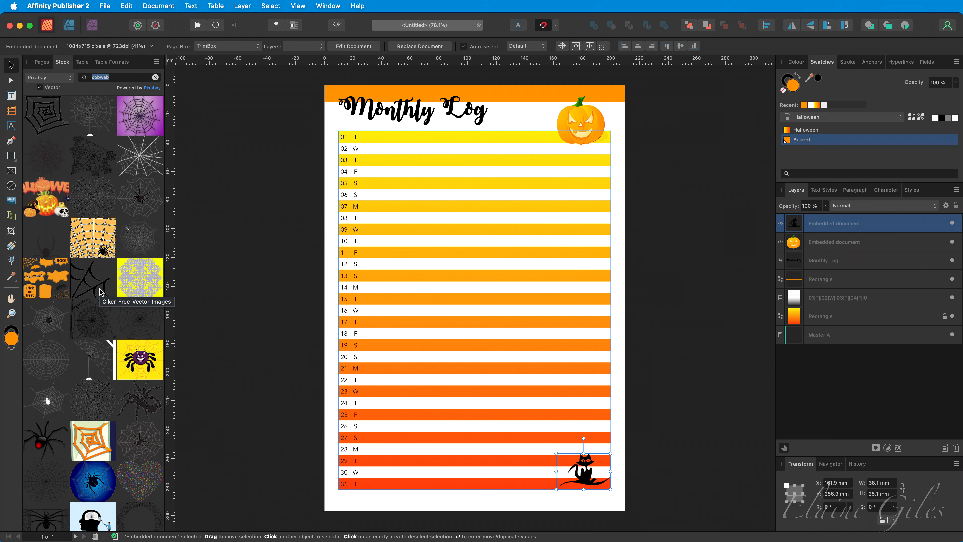
left_click_drag(101, 292, 358, 471)
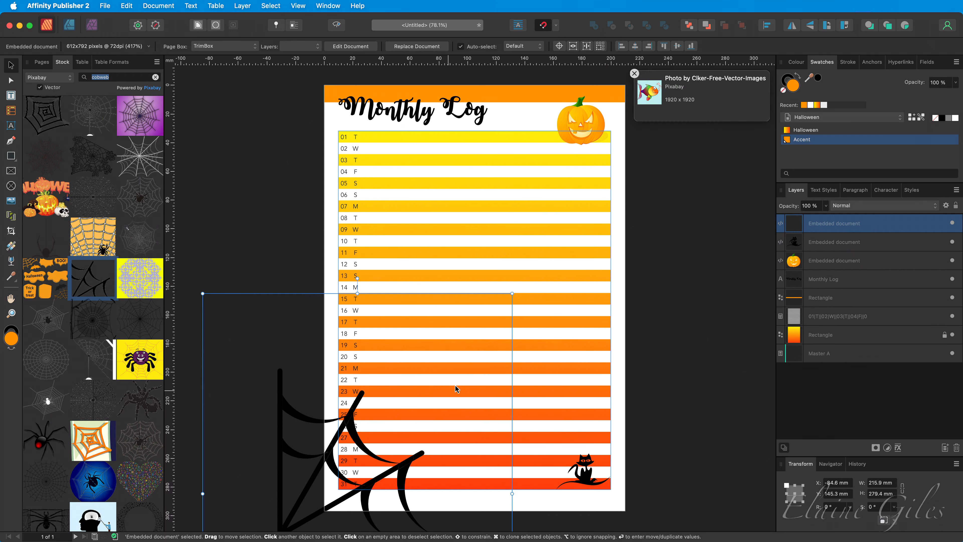
left_click_drag(511, 294, 376, 441)
left_click_drag(267, 484, 393, 258)
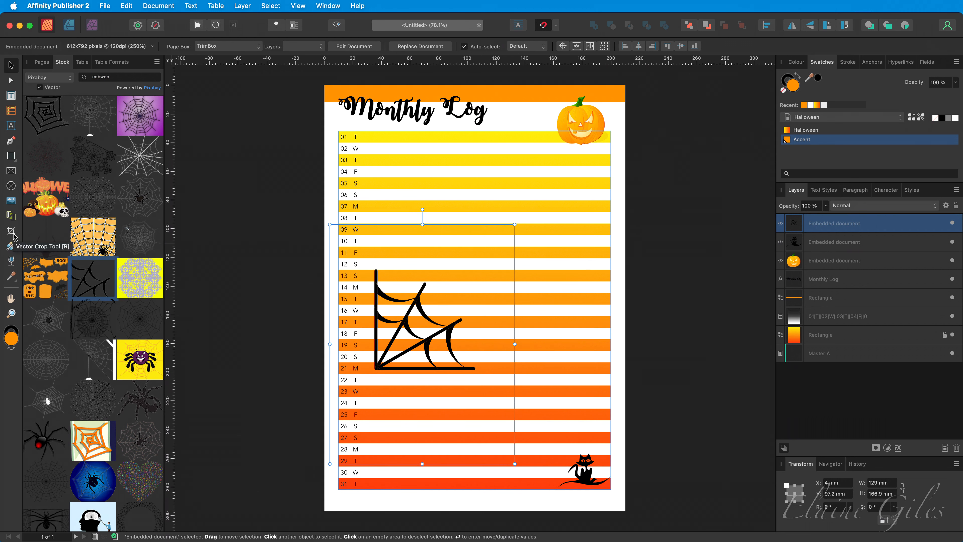
Step: Crop the empty margins off all four sides of the cobweb image, to about 74 × 72 mm
left_click(12, 232)
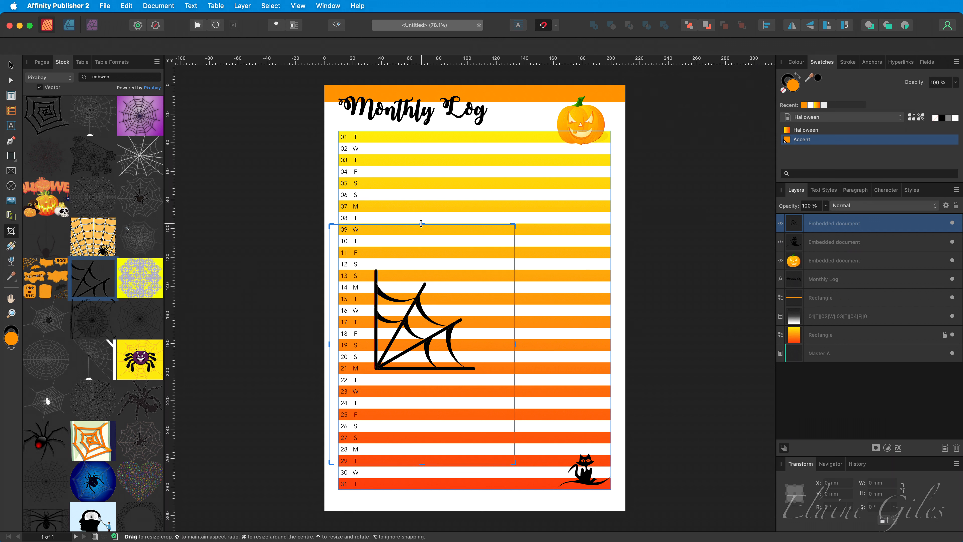
left_click_drag(421, 224, 420, 267)
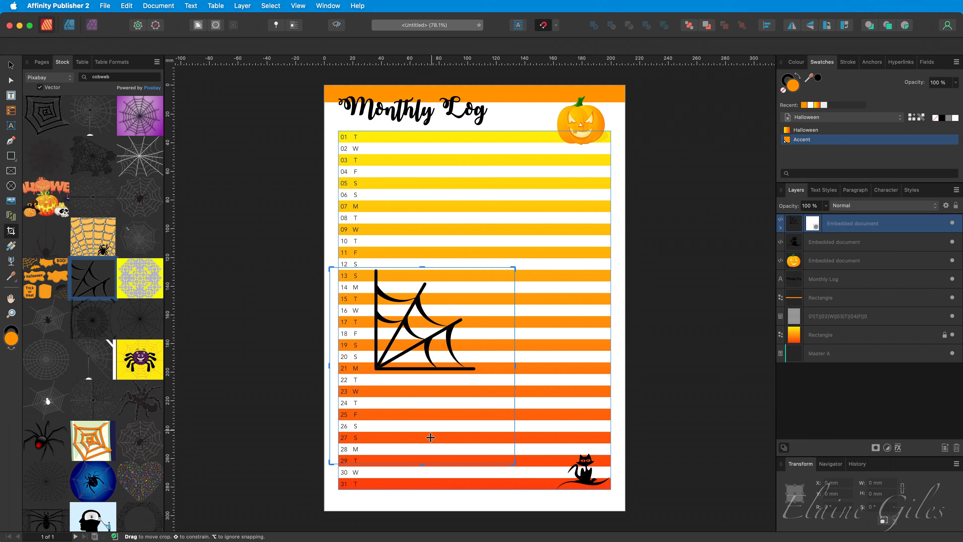
left_click_drag(422, 464, 428, 370)
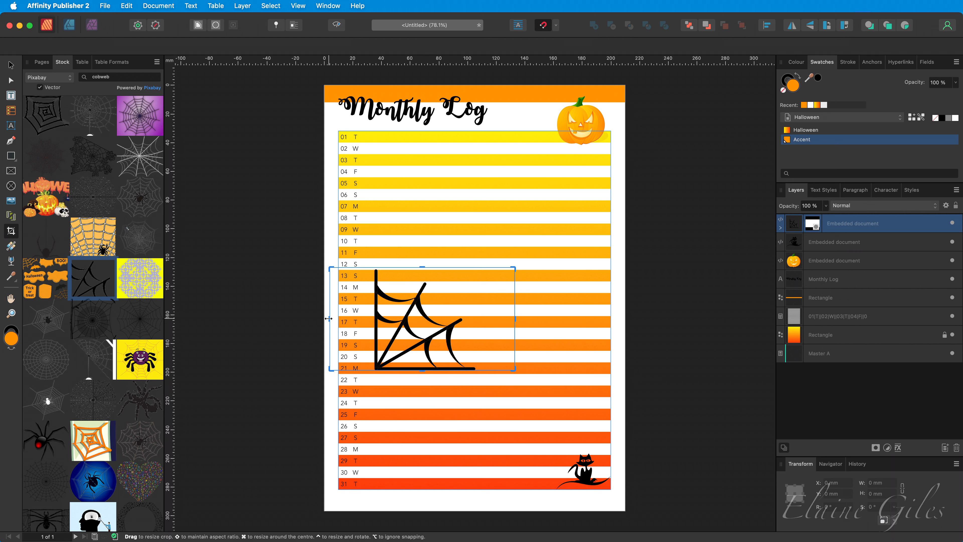
left_click_drag(329, 319, 374, 324)
left_click_drag(515, 320, 481, 319)
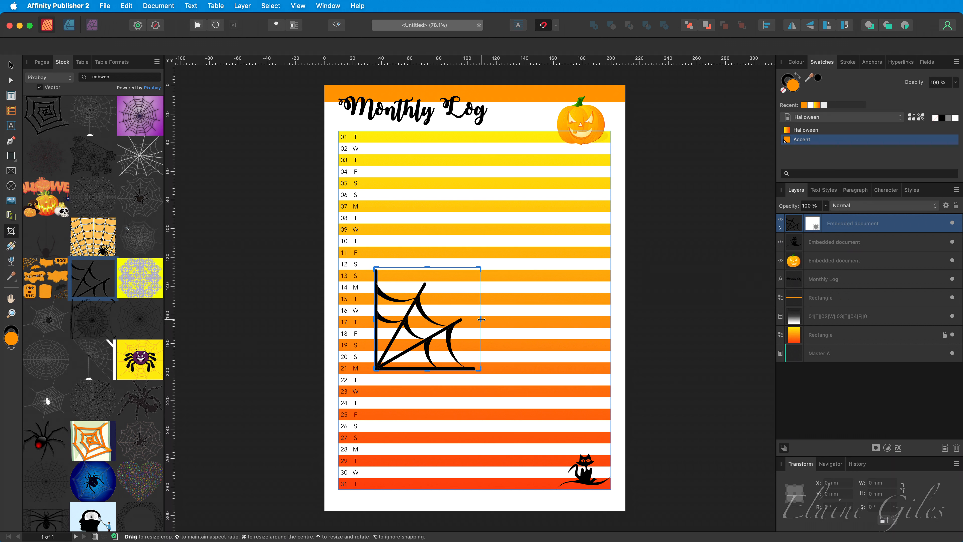
key("v")
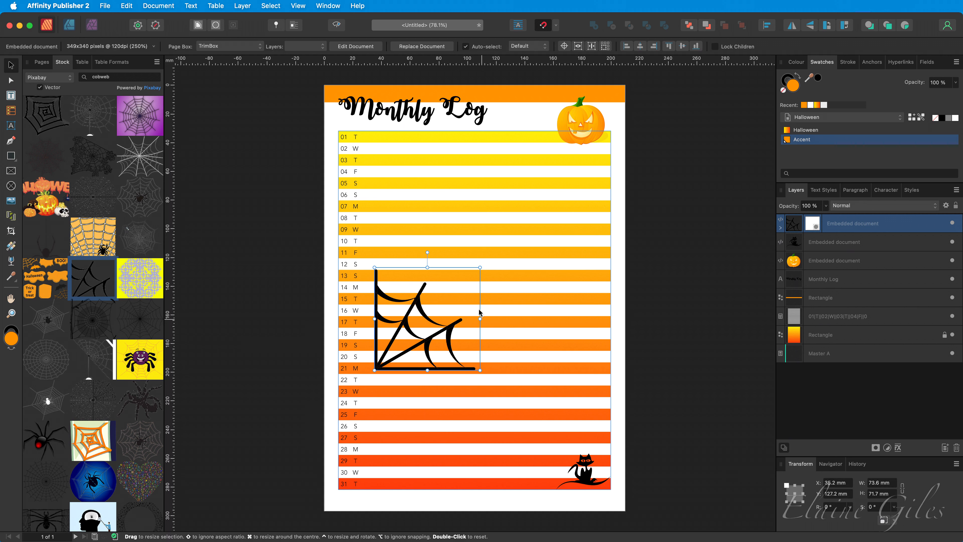
Step: Fit the cropped cobweb into the page's bottom-left corner and scale it down to about 18 × 18 mm
left_click_drag(439, 303, 389, 441)
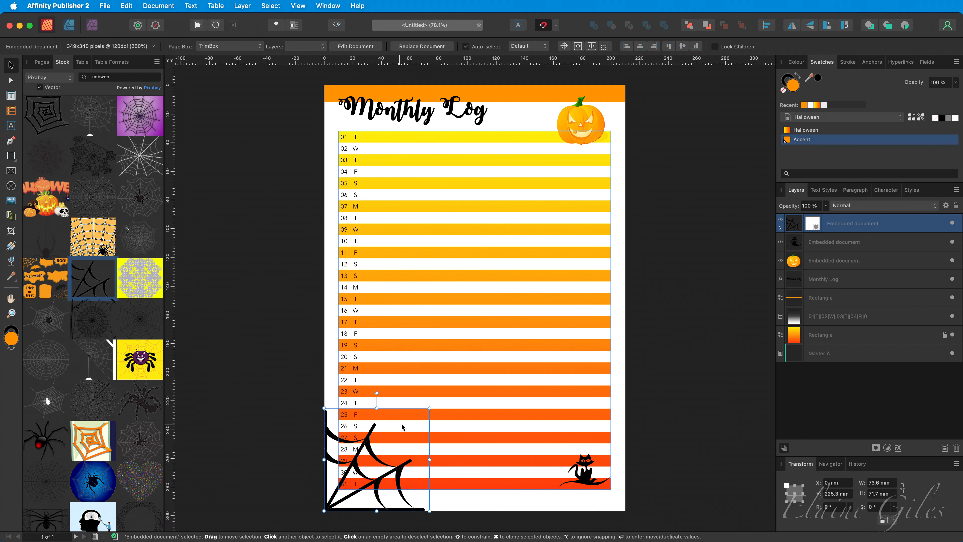
left_click_drag(430, 405, 357, 491)
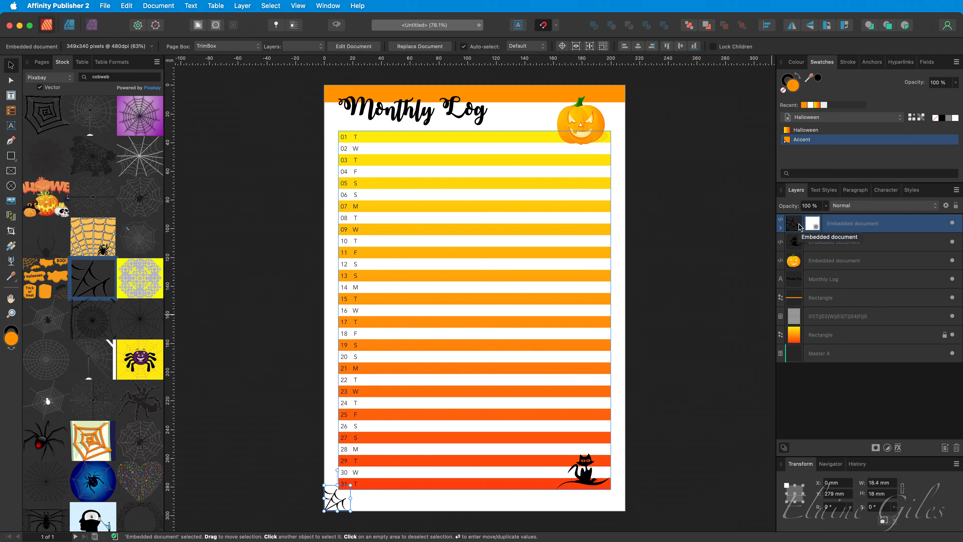
scroll(336, 500, "up", 10)
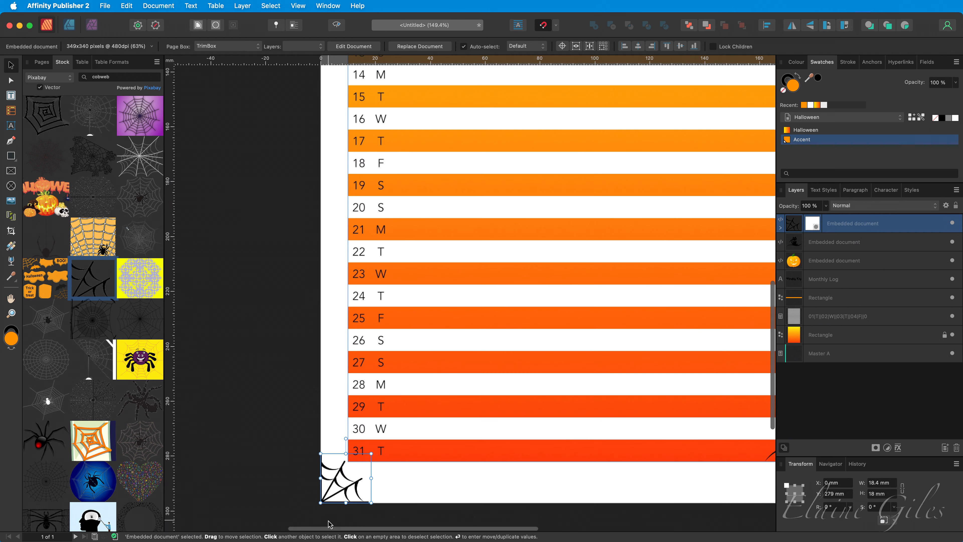
scroll(330, 494, "up", 8)
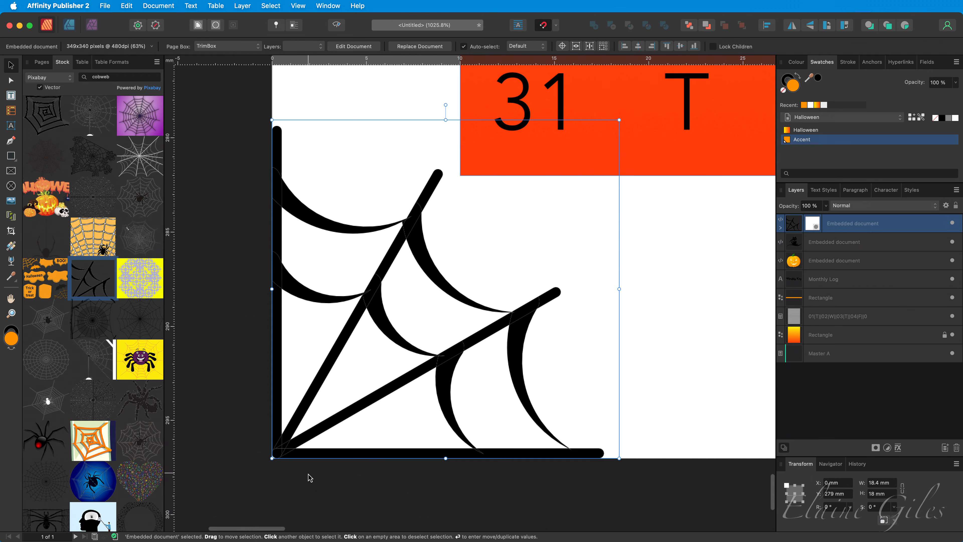
left_click(387, 494)
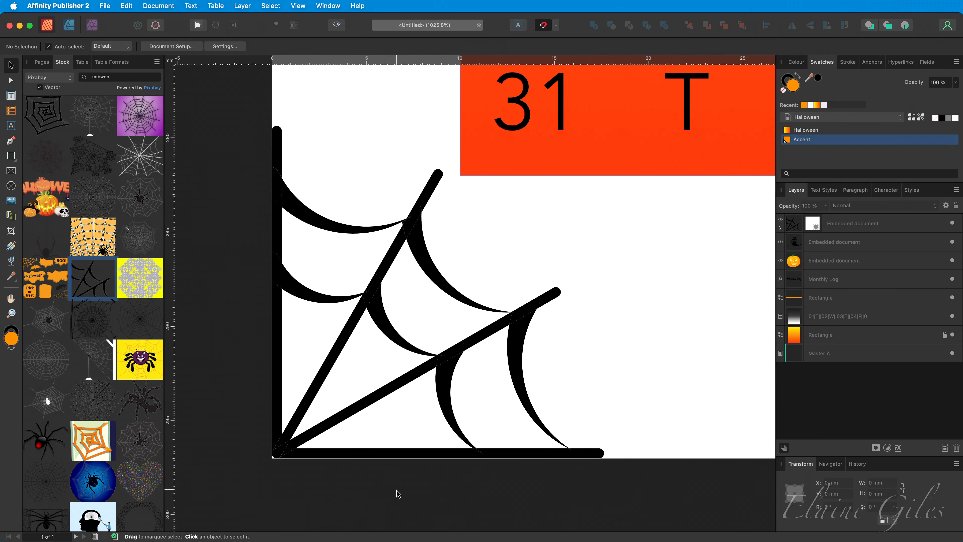
scroll(397, 493, "down", 8)
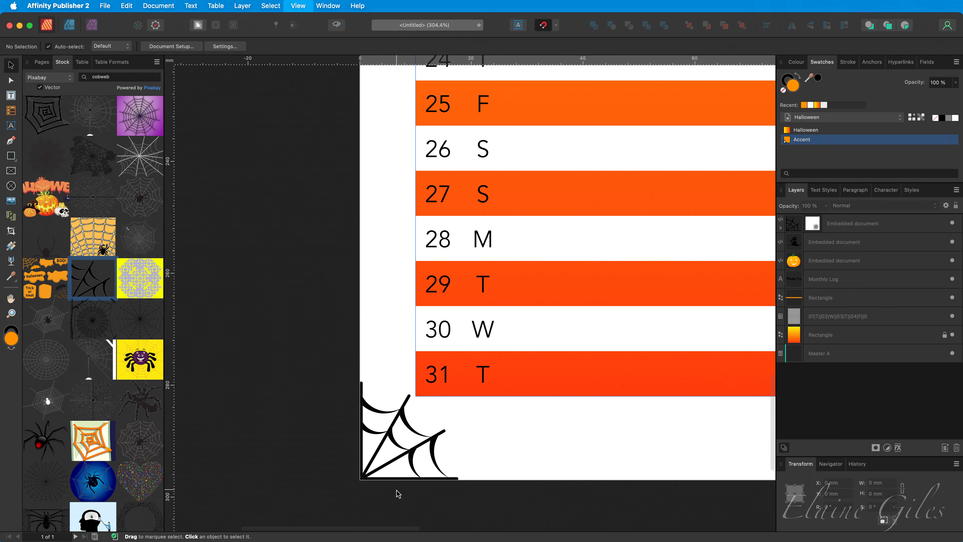
key("super+0")
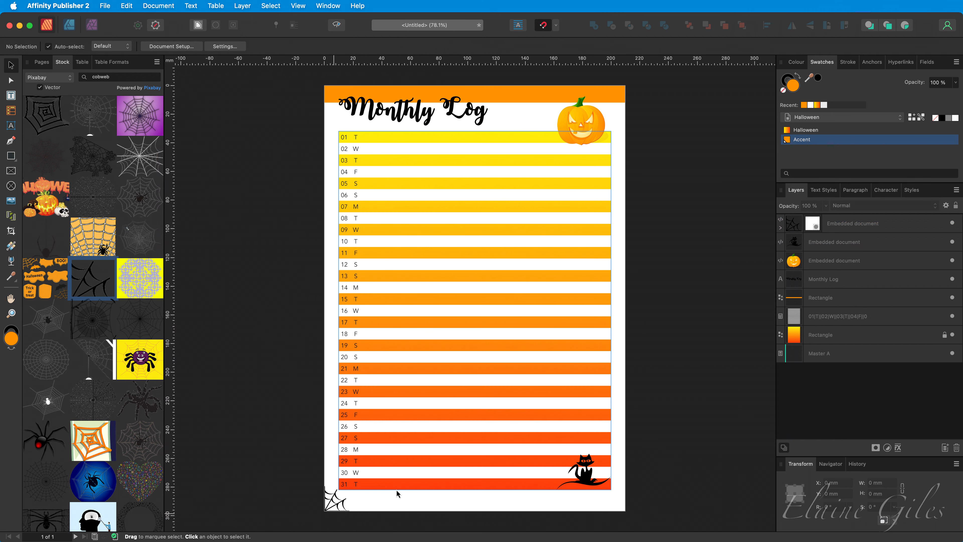